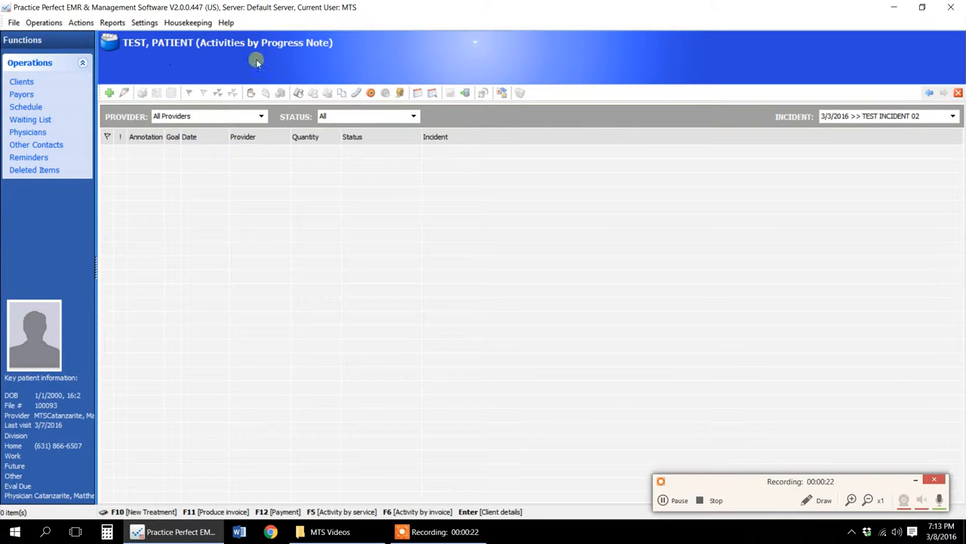
left_click(109, 93)
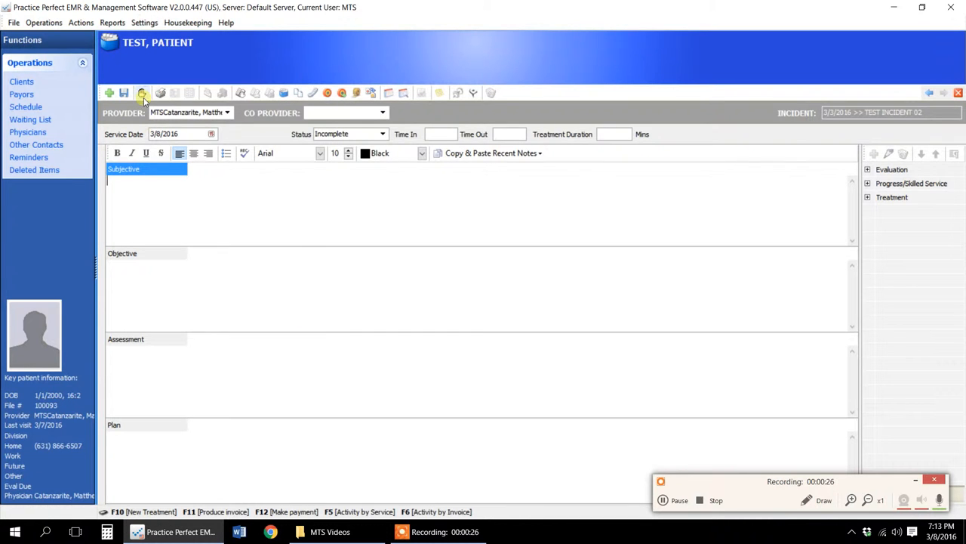
left_click(143, 93)
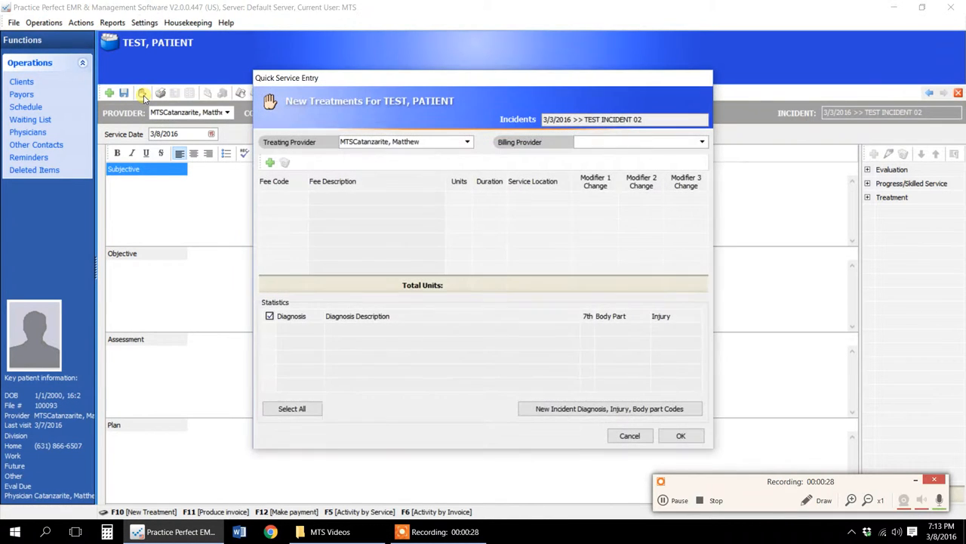
left_click(631, 436)
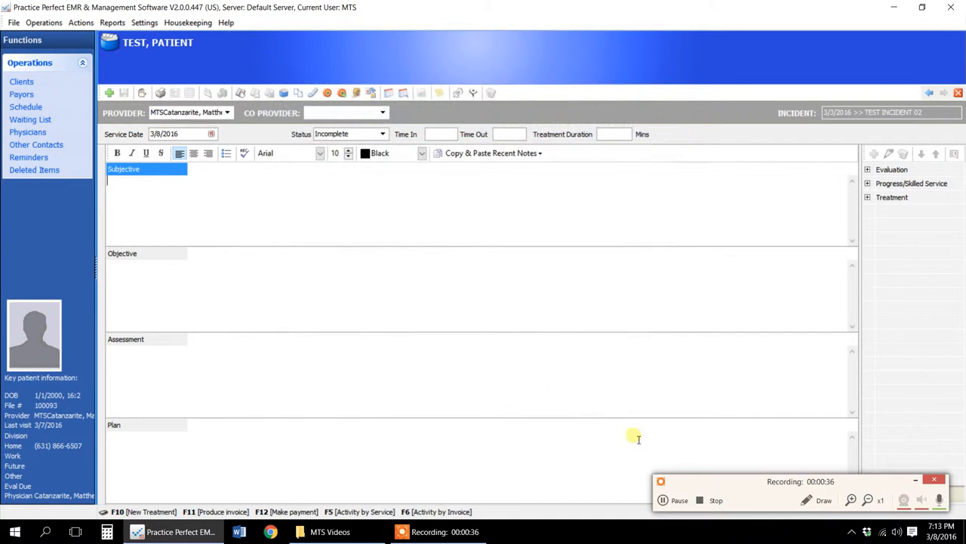
Step: Start a new treatment for the test patient from the client list and add a blank incident diagnosis row
left_click(31, 87)
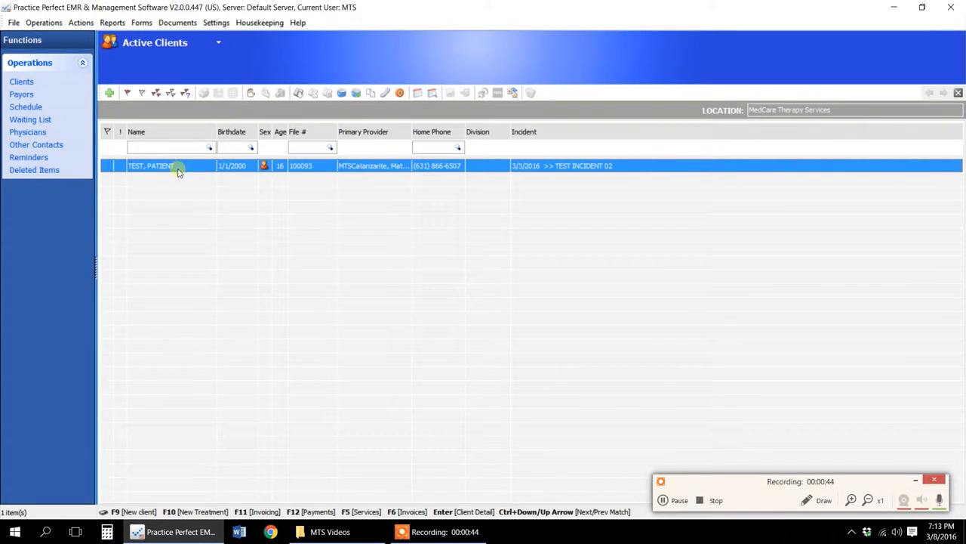
left_click(251, 95)
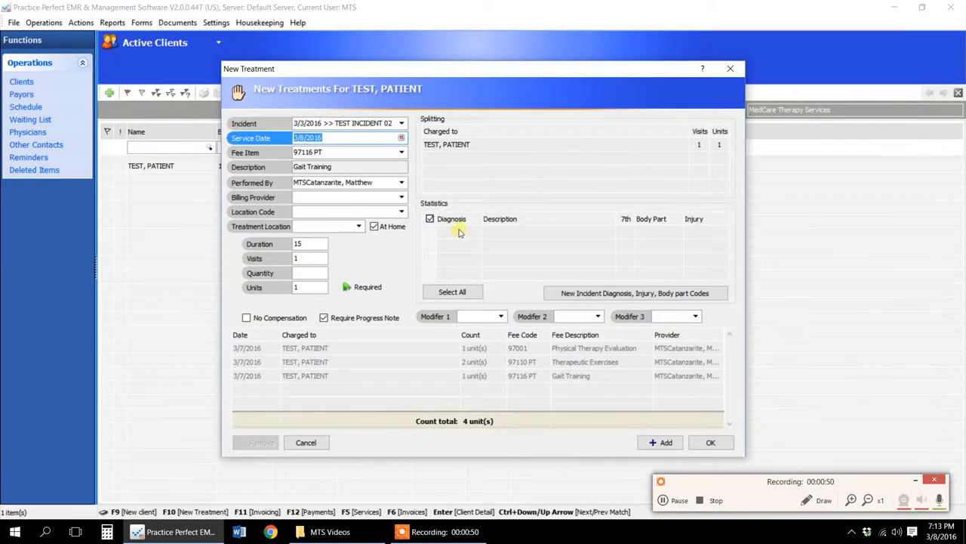
left_click(651, 296)
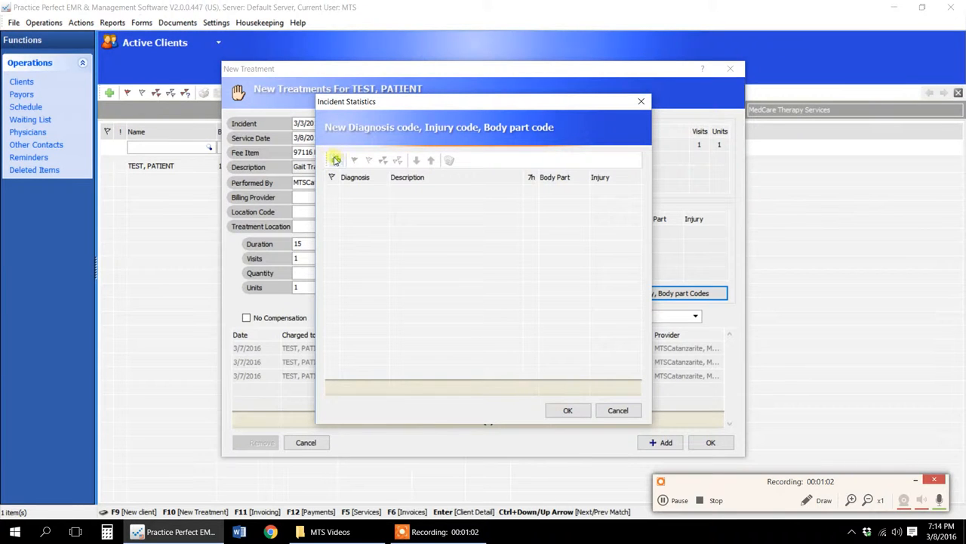
left_click(336, 161)
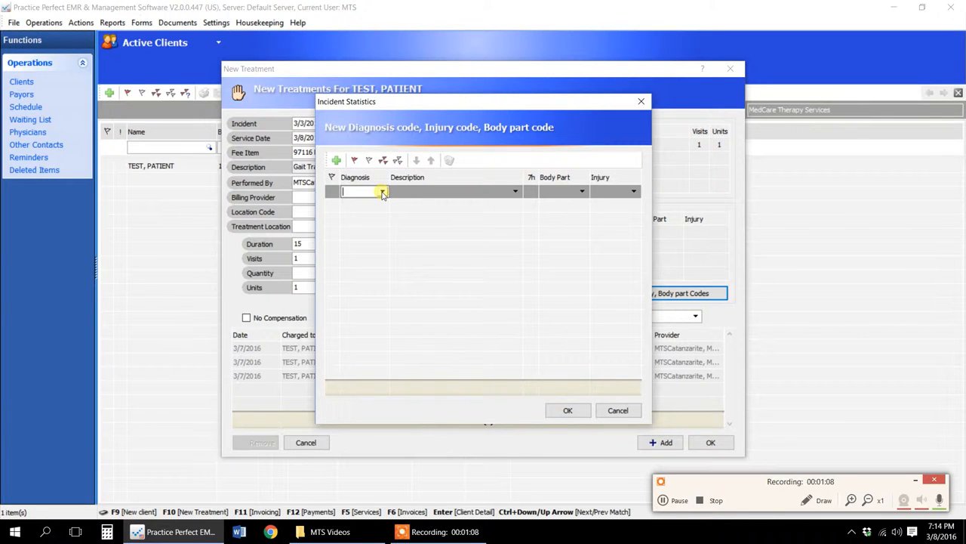
Step: Enter diagnosis code R269 in the first row and bring up that row's list of available codes
type("R269")
key("Return")
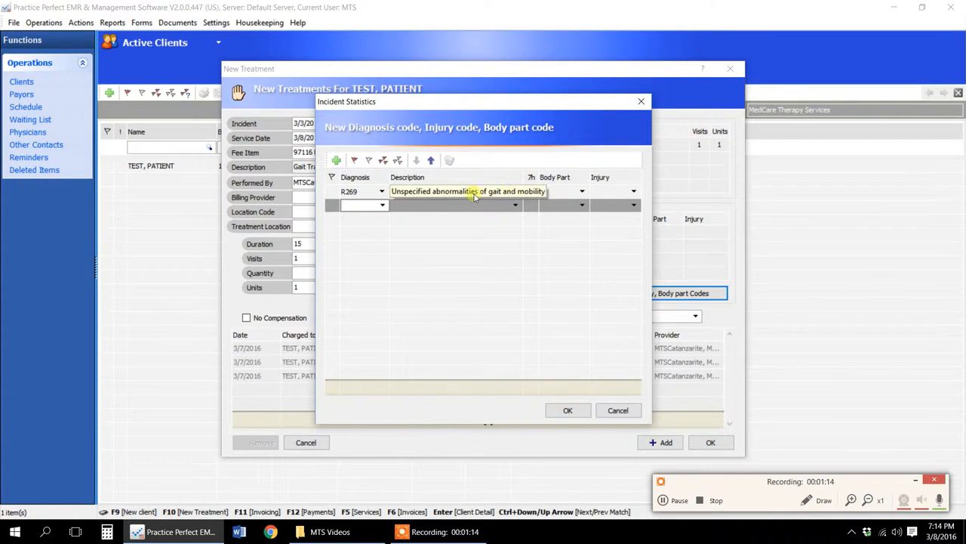
left_click(382, 191)
left_click(382, 191)
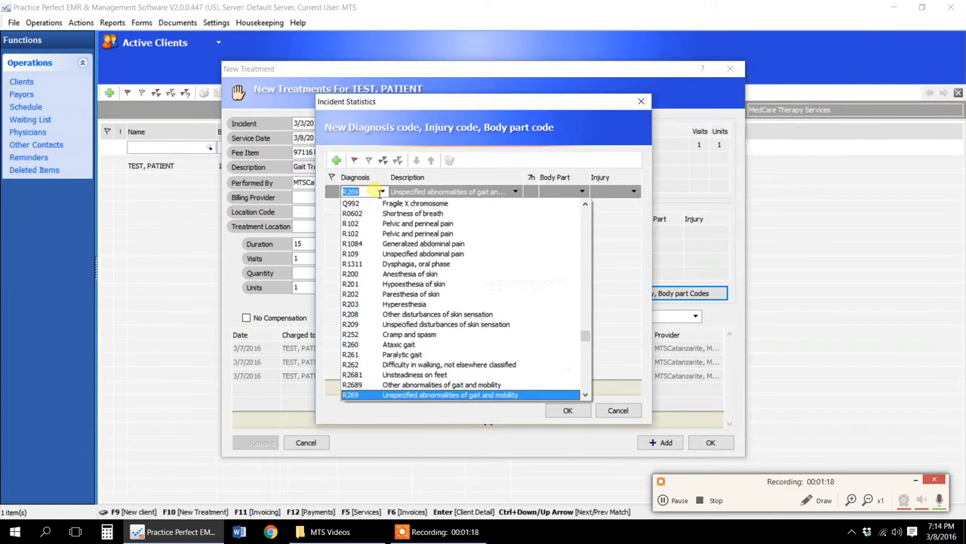
Step: Set the first diagnosis to the Gait/Balance code group and add a second Gait/Balance row
key("BackSpace")
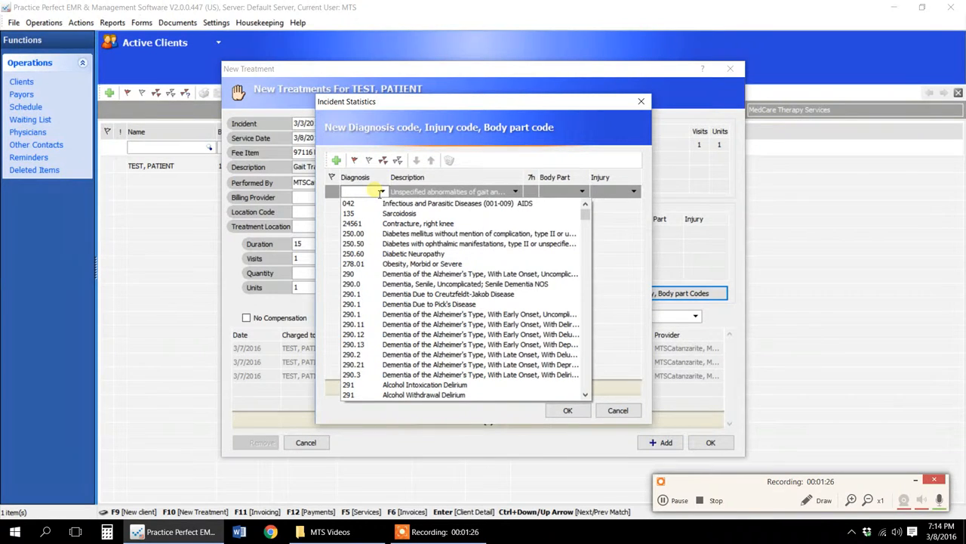
type("Gait/Balance")
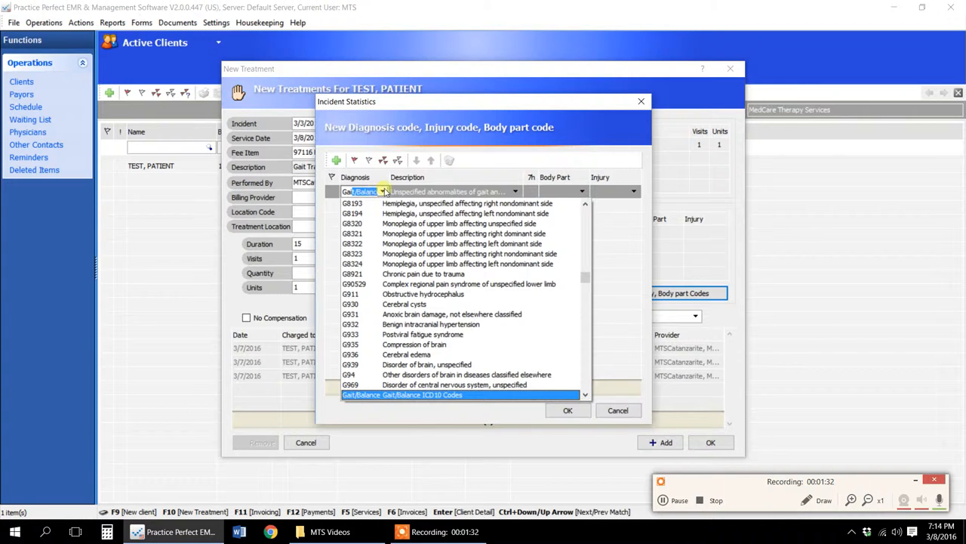
left_click(364, 191)
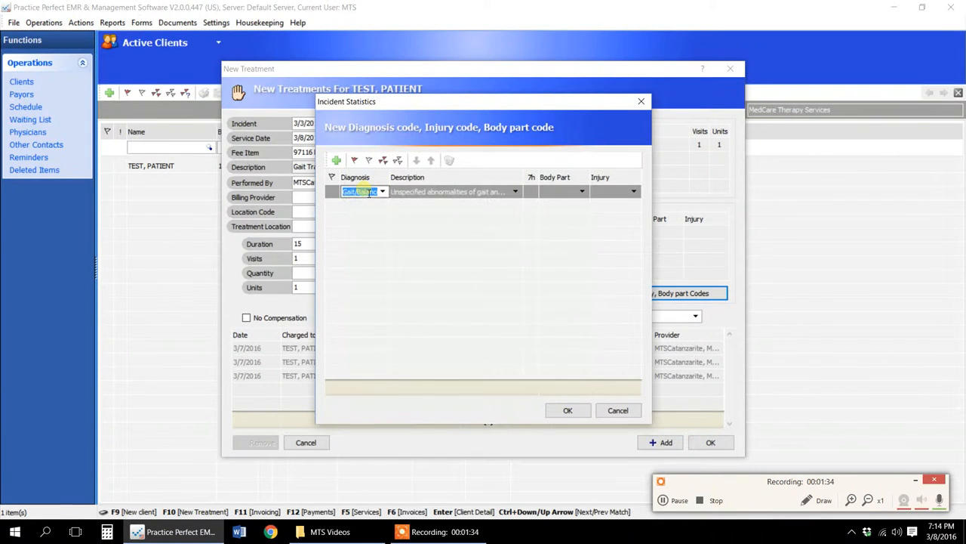
left_click(376, 210)
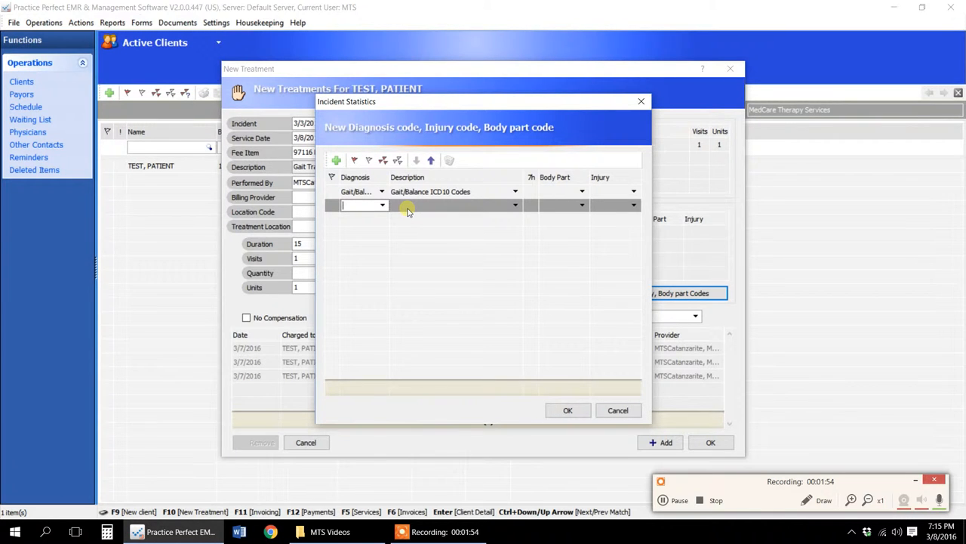
type("Gait/Bal...")
key("Return")
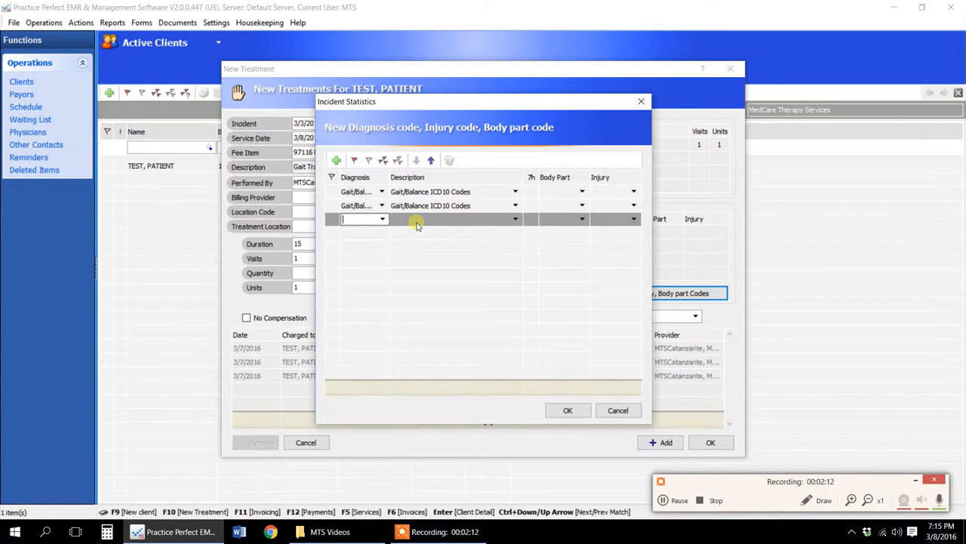
Step: Try other body-region code groups such as Neck, Knee, Back and Ankle in the third diagnosis row, clearing each entry
type("Nec")
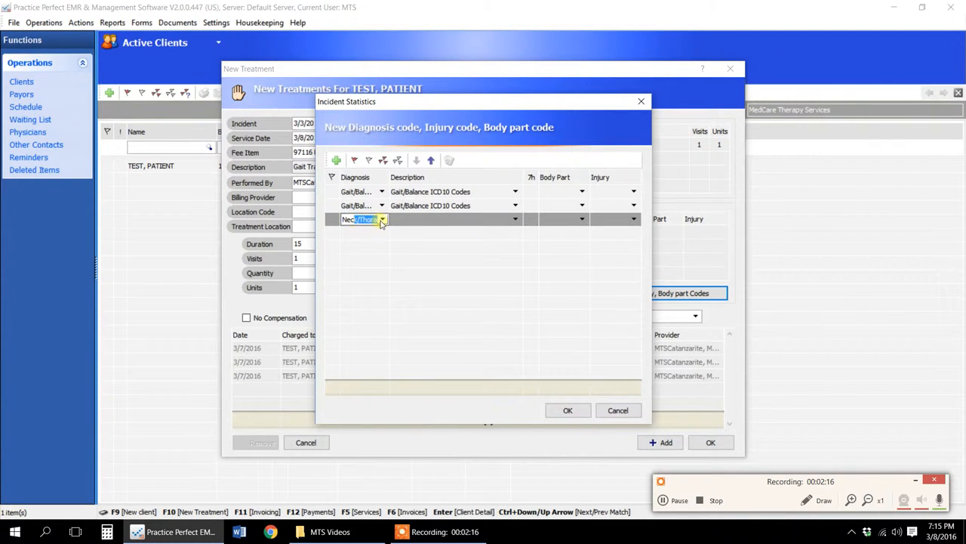
key("BackSpace")
key("BackSpace")
key("BackSpace")
key("BackSpace")
type("Knee")
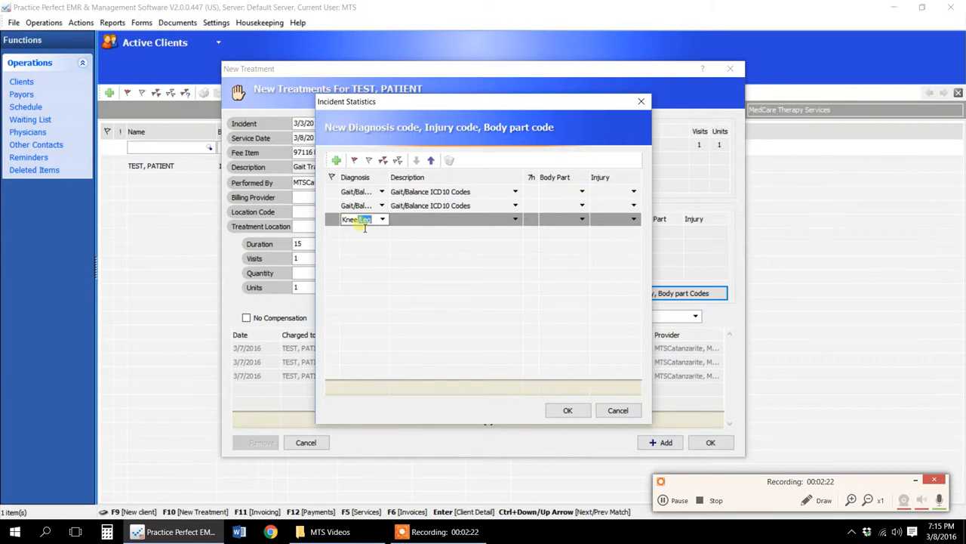
key("BackSpace")
key("BackSpace")
key("BackSpace")
key("BackSpace")
key("BackSpace")
type("Bac")
key("BackSpace")
key("BackSpace")
key("BackSpace")
key("BackSpace")
type("H")
key("BackSpace")
key("BackSpace")
type("G")
key("BackSpace")
key("BackSpace")
type("Back")
key("BackSpace")
key("BackSpace")
key("BackSpace")
key("BackSpace")
key("BackSpace")
type("F")
key("BackSpace")
key("BackSpace")
type("Ank")
key("BackSpace")
key("BackSpace")
key("BackSpace")
key("BackSpace")
type("Knee")
key("BackSpace")
key("BackSpace")
key("BackSpace")
key("BackSpace")
key("BackSpace")
Step: Add a third Gait/Balance diagnosis and a Knee/Leg diagnosis, and save the incident codes and treatment
type("Gai")
key("Return")
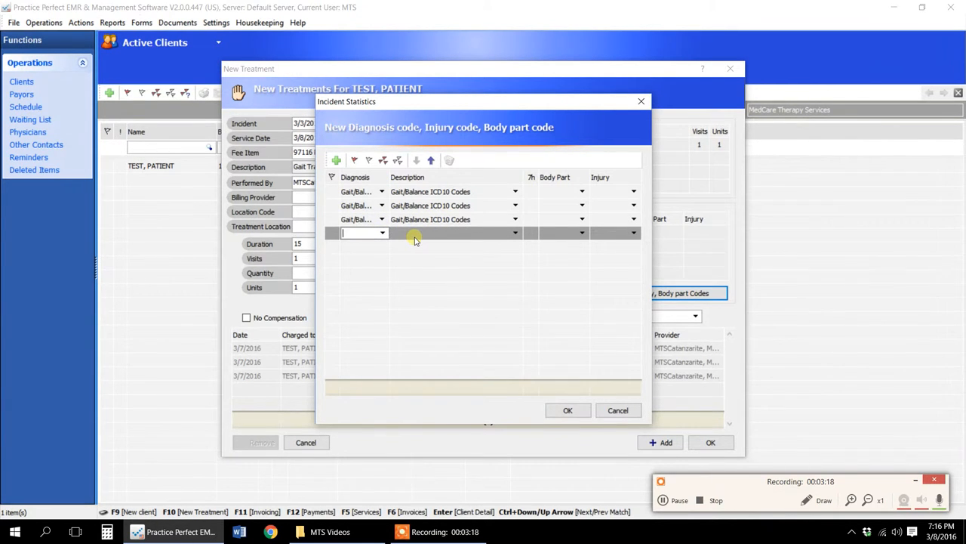
type("Knee")
key("Return")
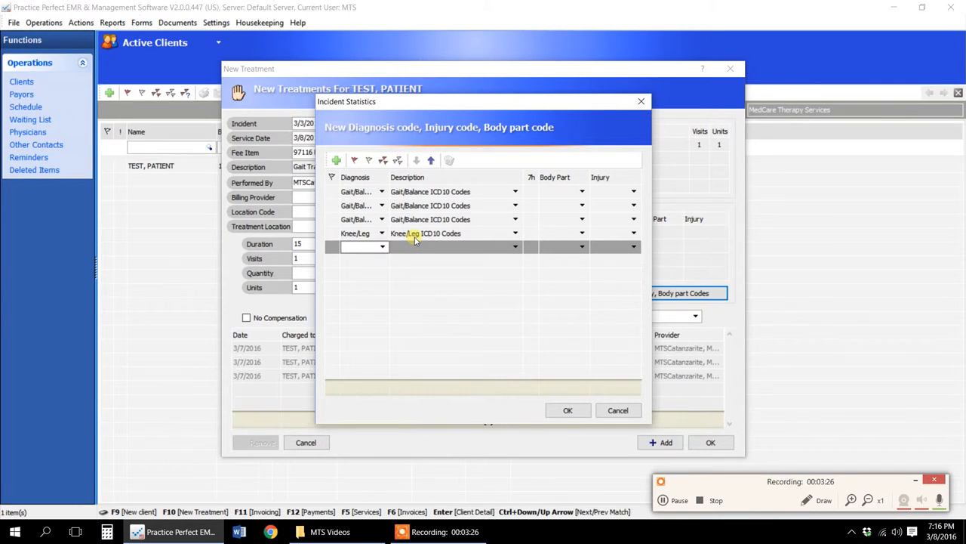
left_click(568, 410)
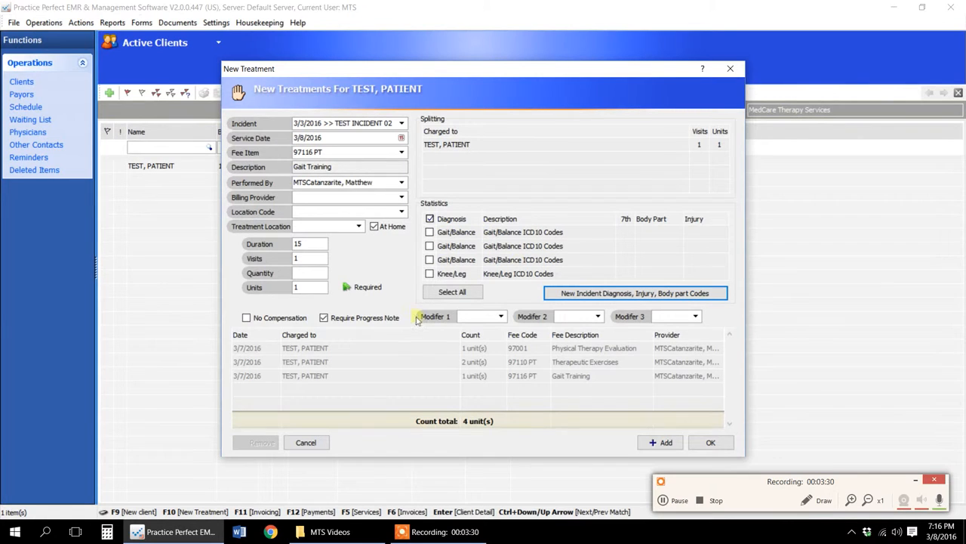
left_click(711, 442)
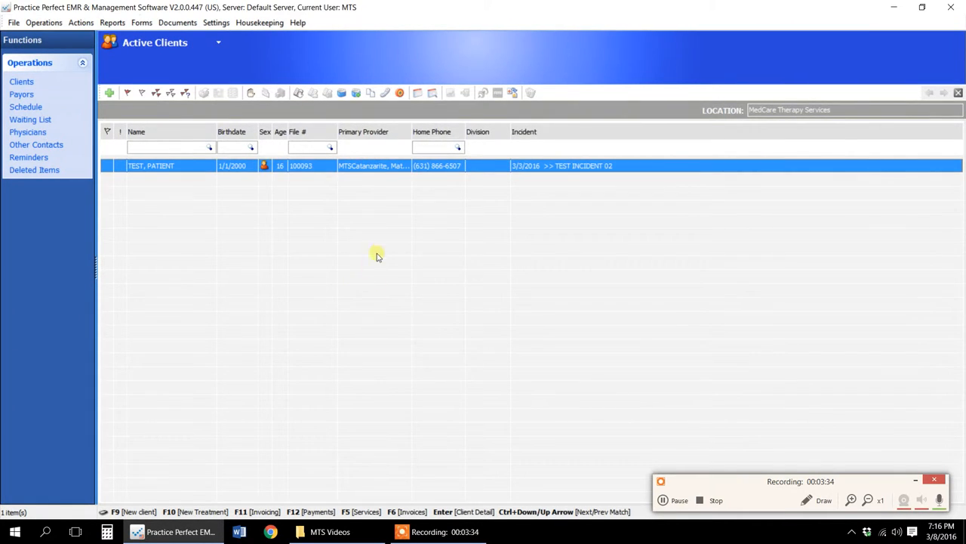
Step: Open the client's ICD9 to ICD10 conversion and assign R269 and R2681 to the first two Gait/Balance rows
left_click(514, 93)
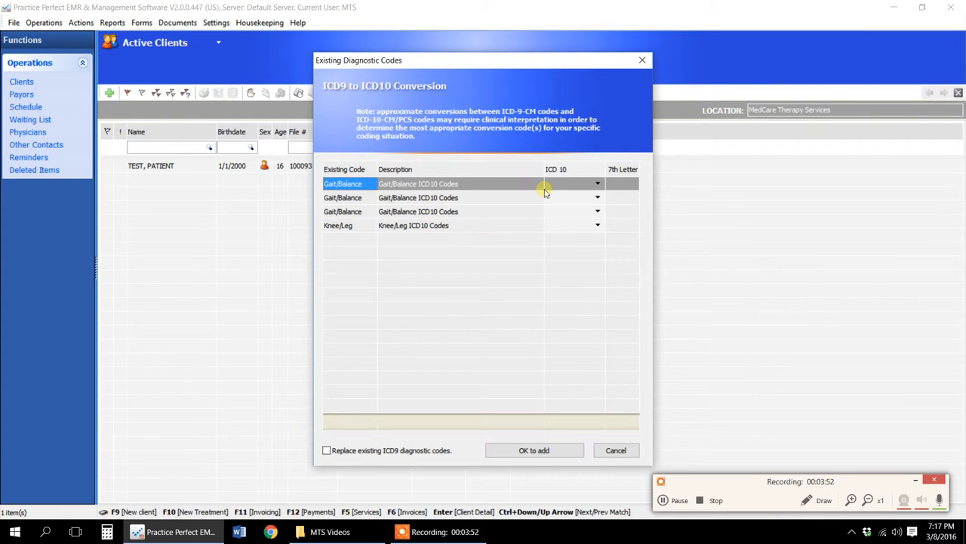
left_click(598, 184)
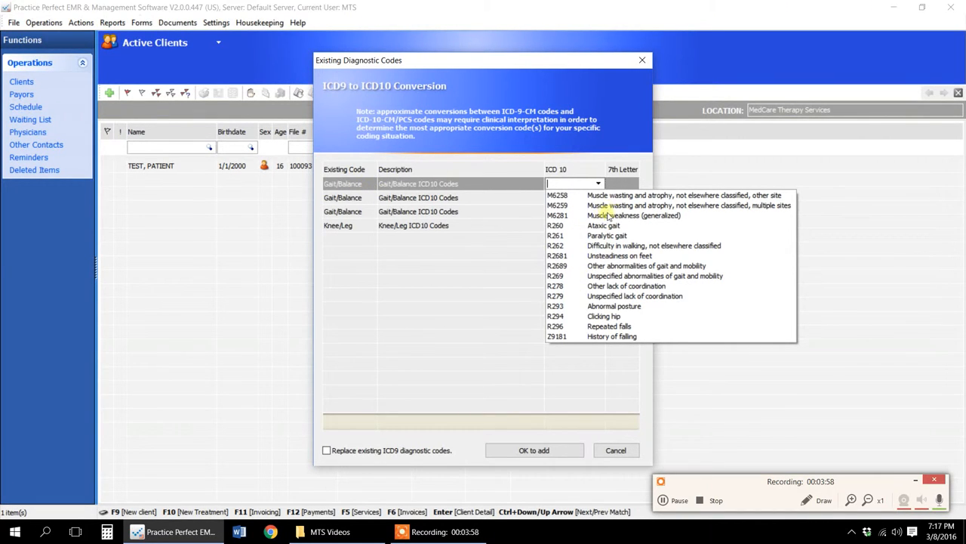
left_click(645, 276)
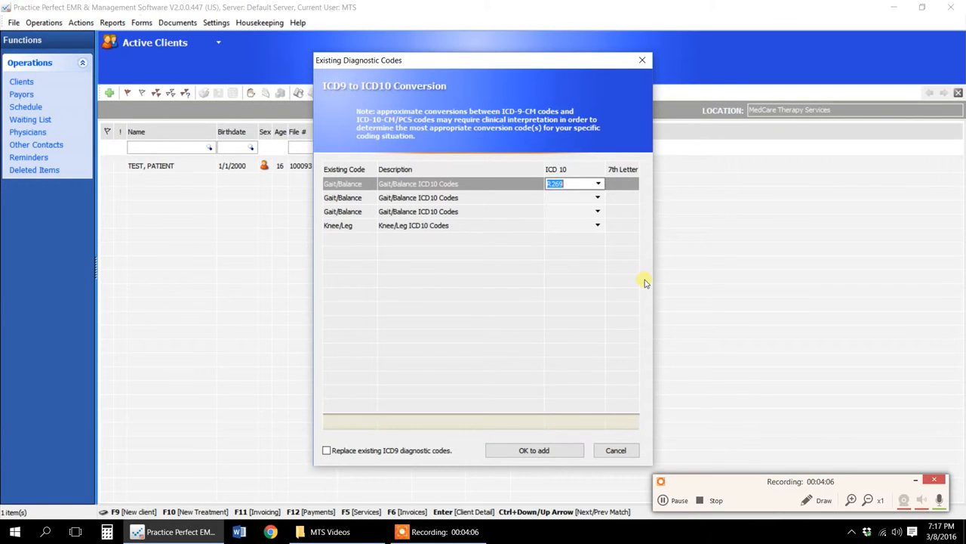
left_click(598, 198)
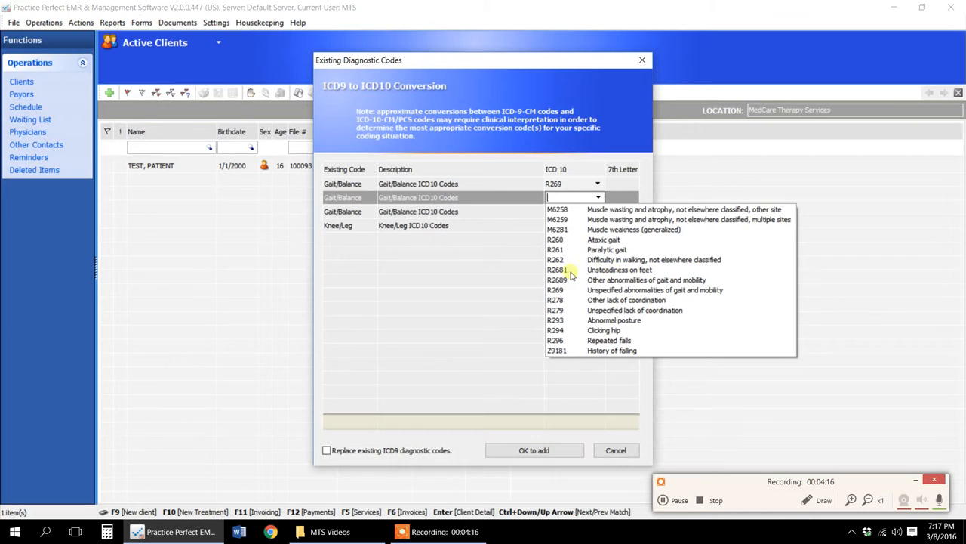
left_click(609, 271)
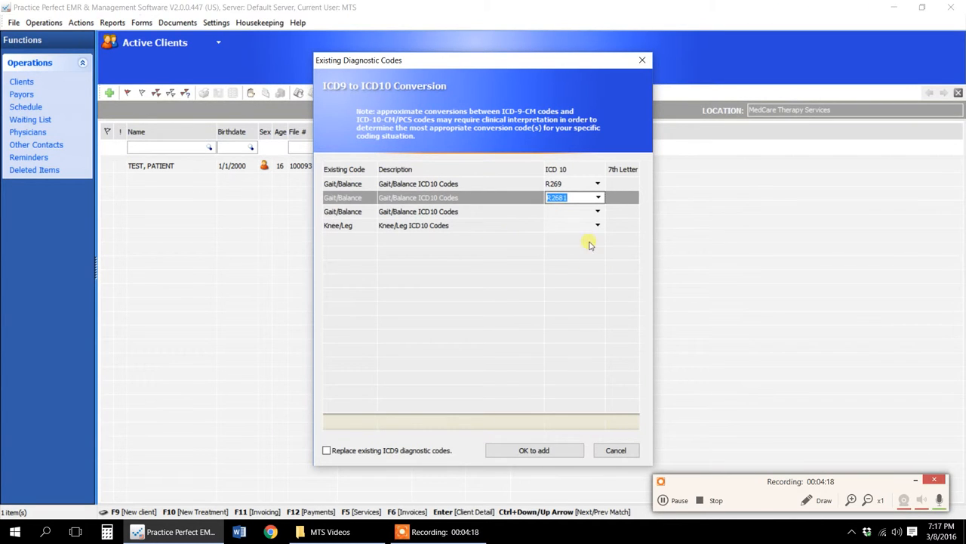
Step: Assign ICD10 code M6259 to the third Gait/Balance row and M25561 (Pain in right knee) to the Knee/Leg row
left_click(478, 211)
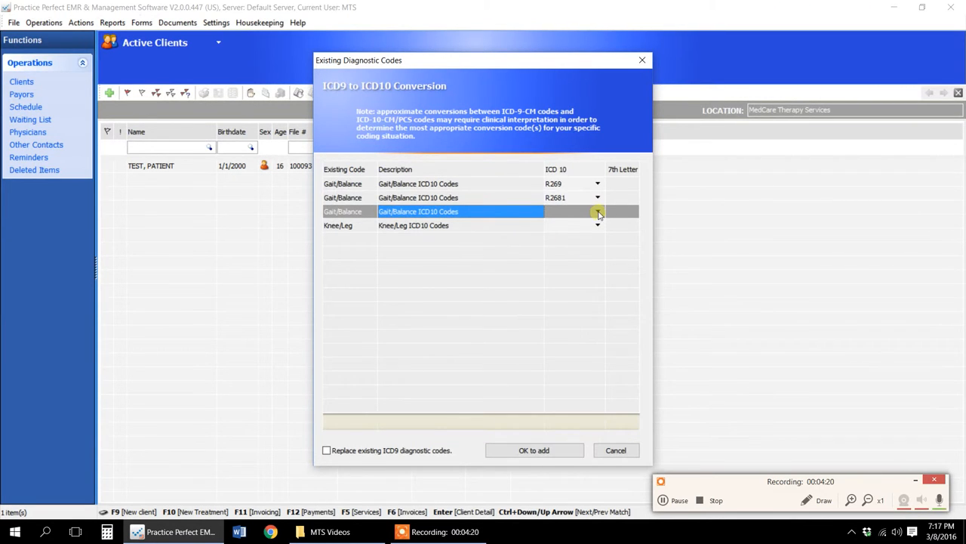
left_click(598, 211)
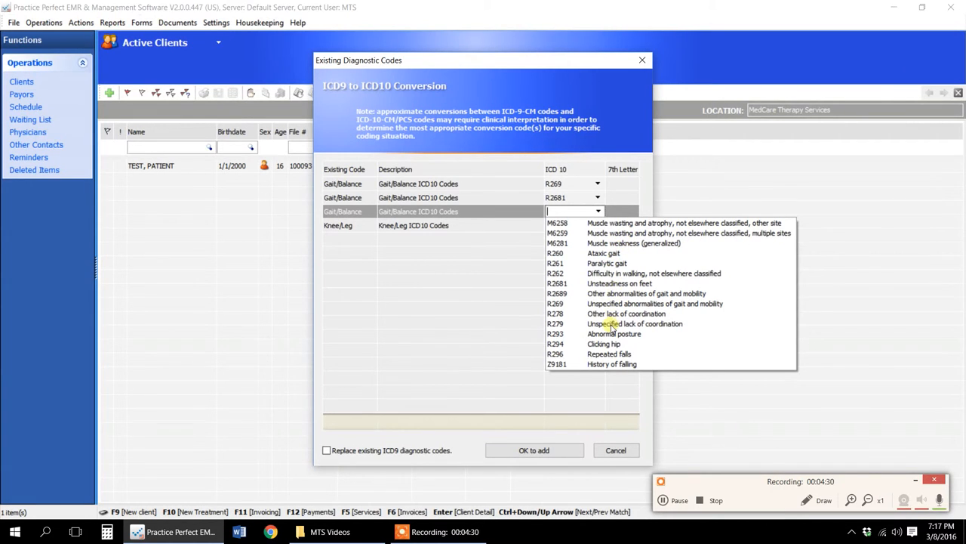
left_click(612, 234)
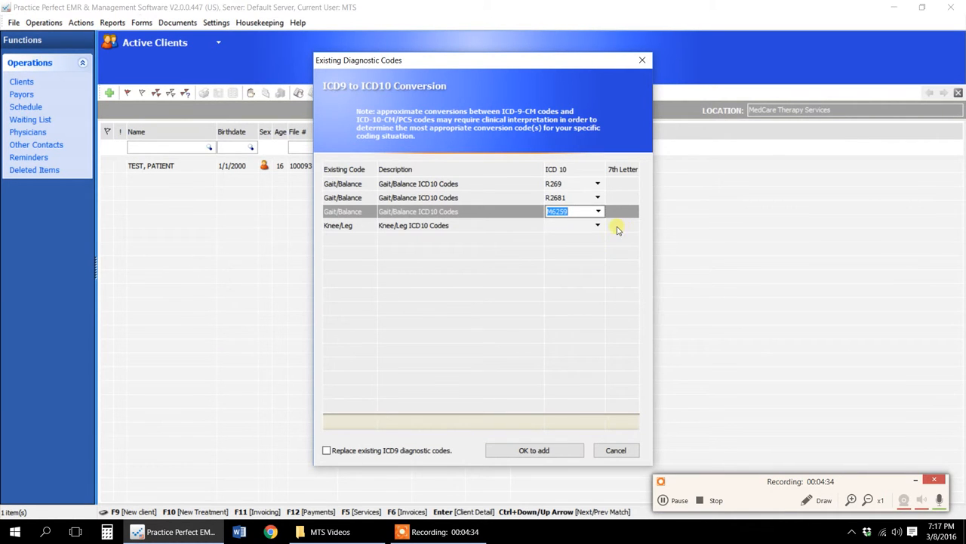
left_click(599, 227)
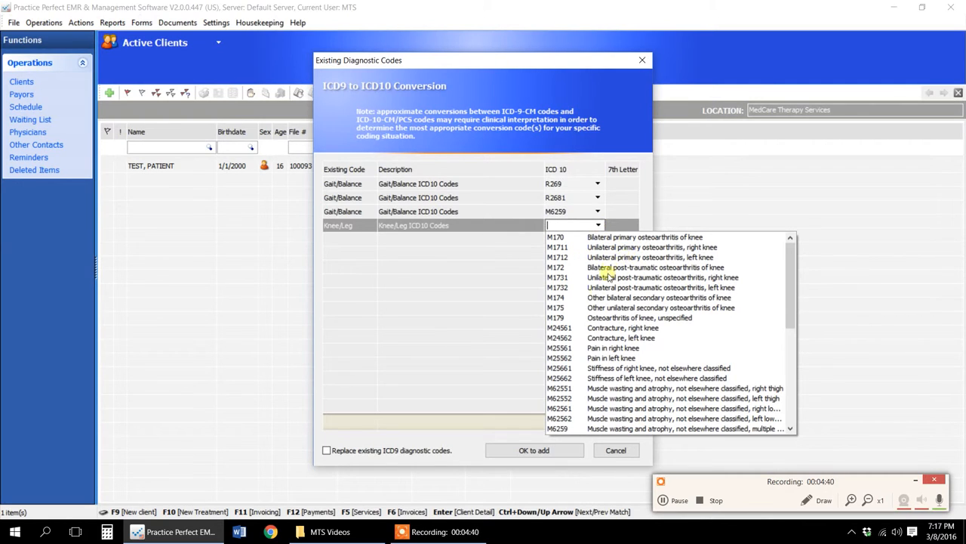
left_click(613, 348)
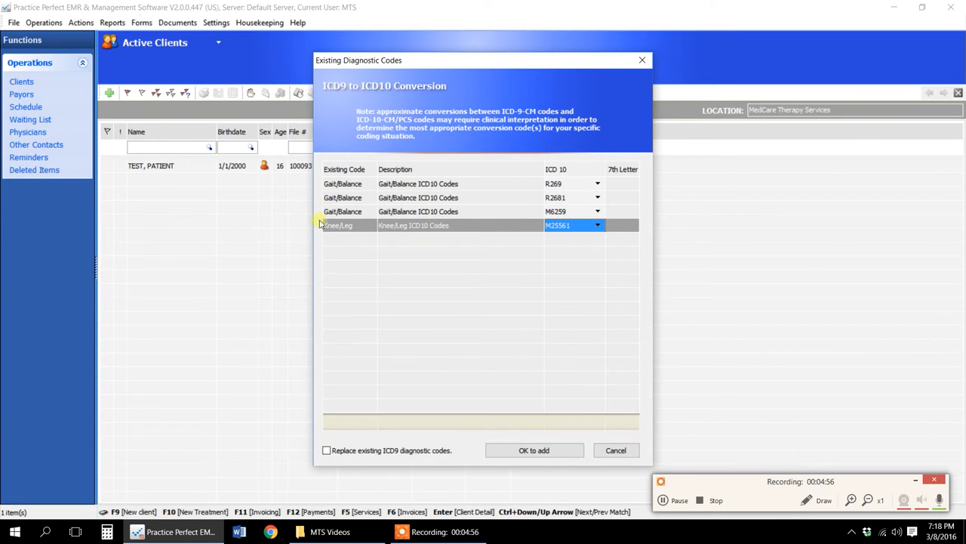
Step: Replace the existing diagnostic codes with the chosen ICD10 codes and check the diagnosis list in a new treatment
left_click(326, 449)
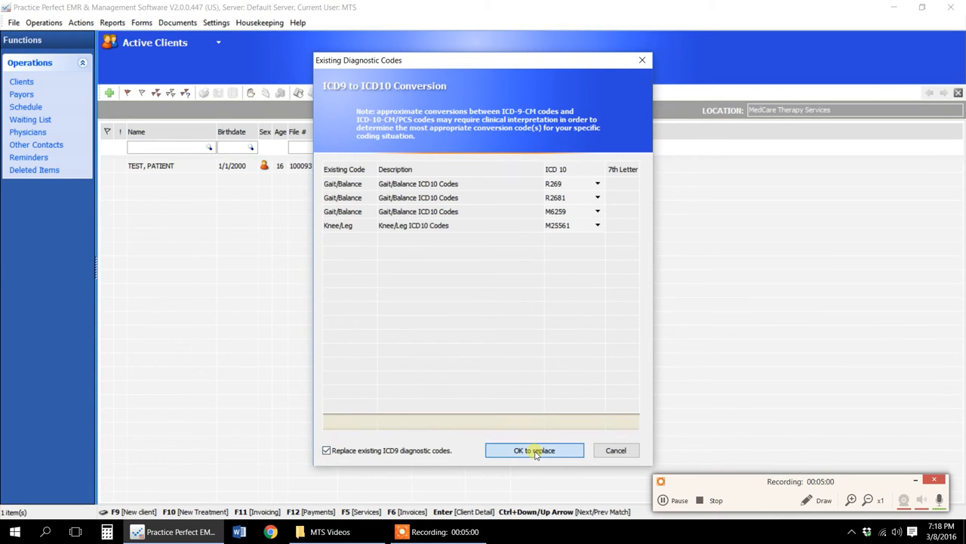
left_click(534, 450)
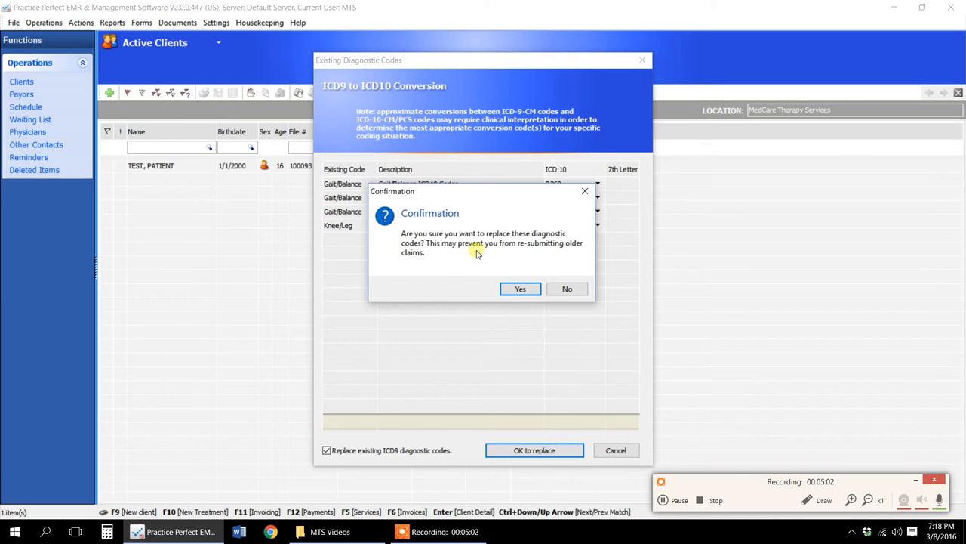
left_click(520, 290)
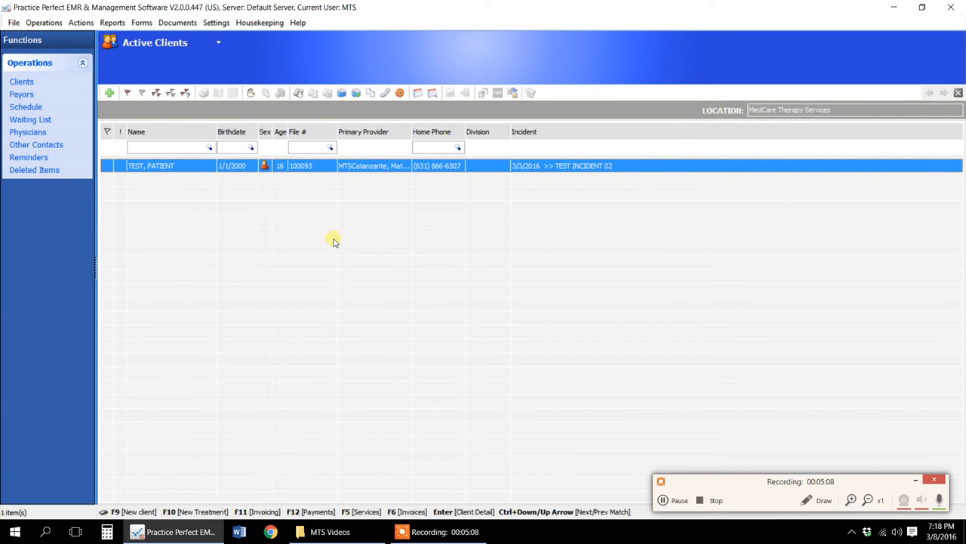
left_click(251, 93)
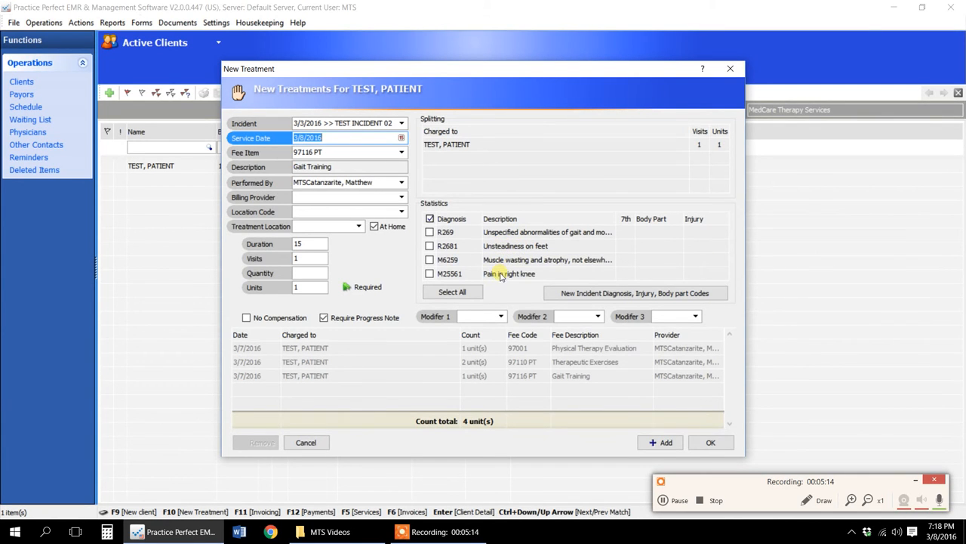
left_click(704, 444)
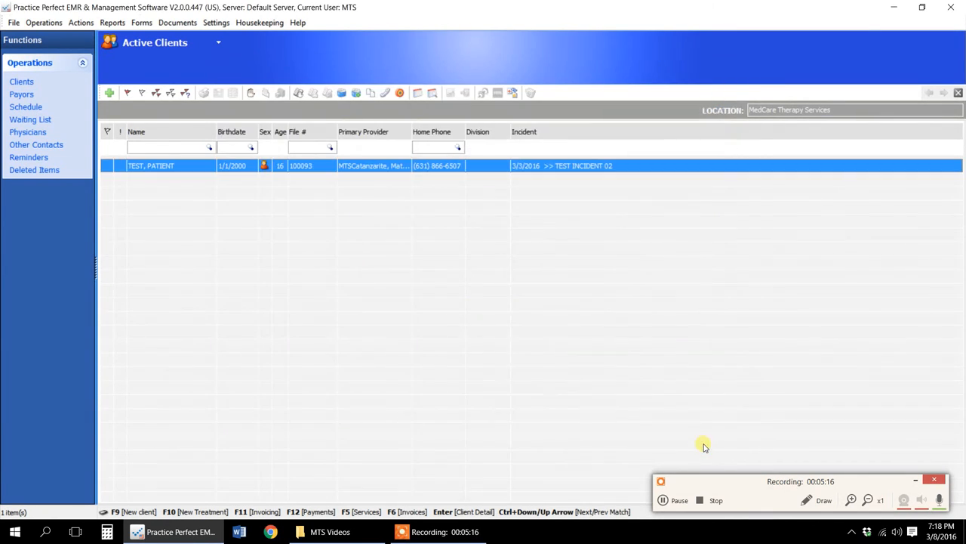
Step: Open the client's progress notes and open the existing incomplete 3/8/2016 note for TEST INCIDENT 02
left_click(341, 93)
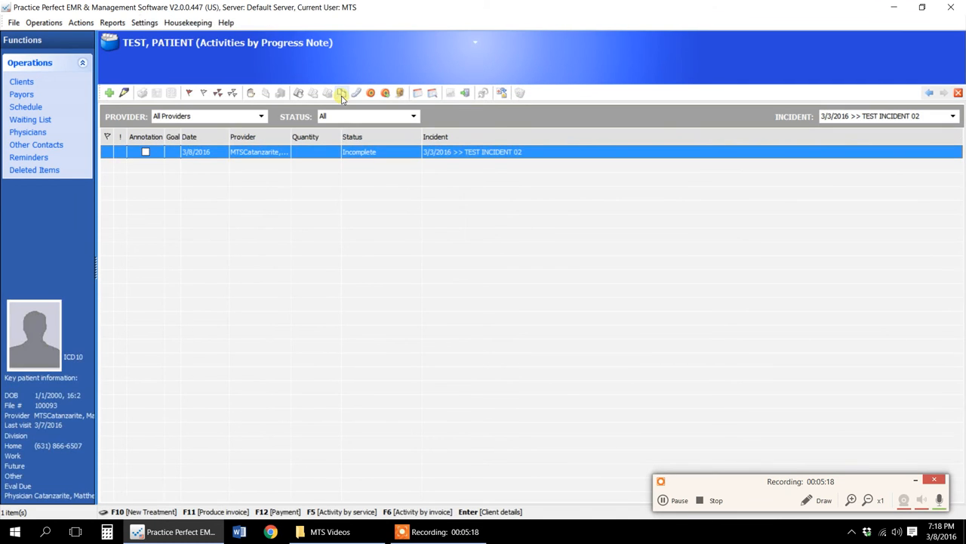
left_click(110, 92)
left_click(583, 323)
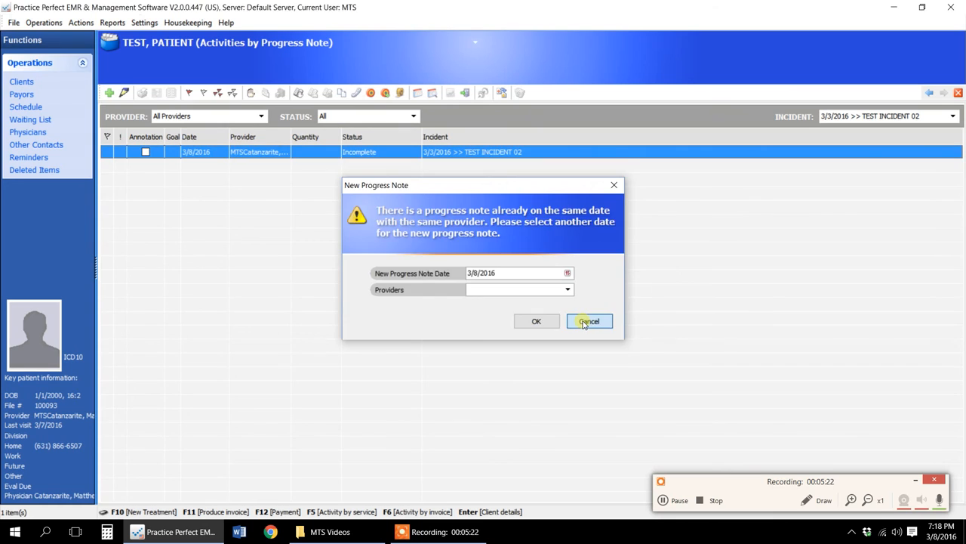
double_click(277, 153)
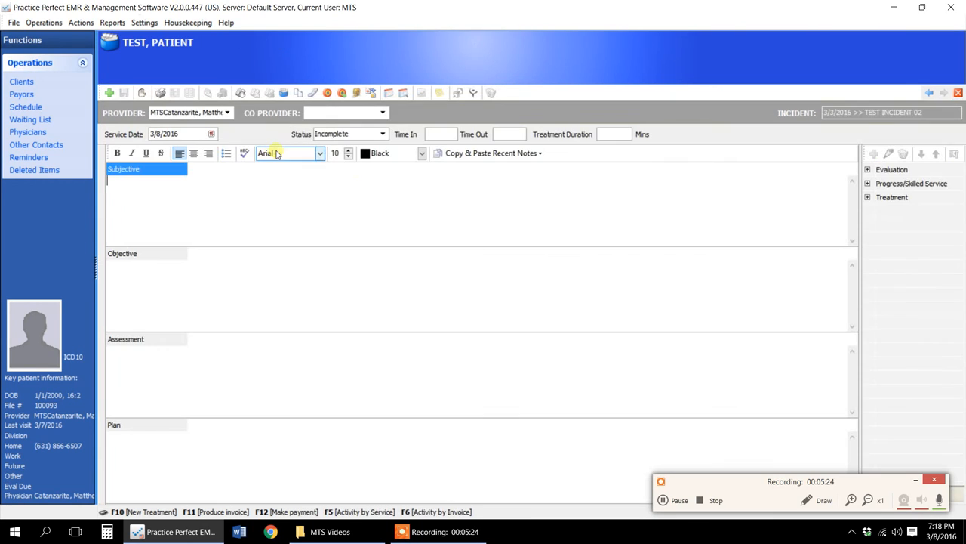
Step: Enter "sdafasdfdaf" in the note's Subjective section, then open the new treatment entry from the note and accept it
type("sdafasdfdaf")
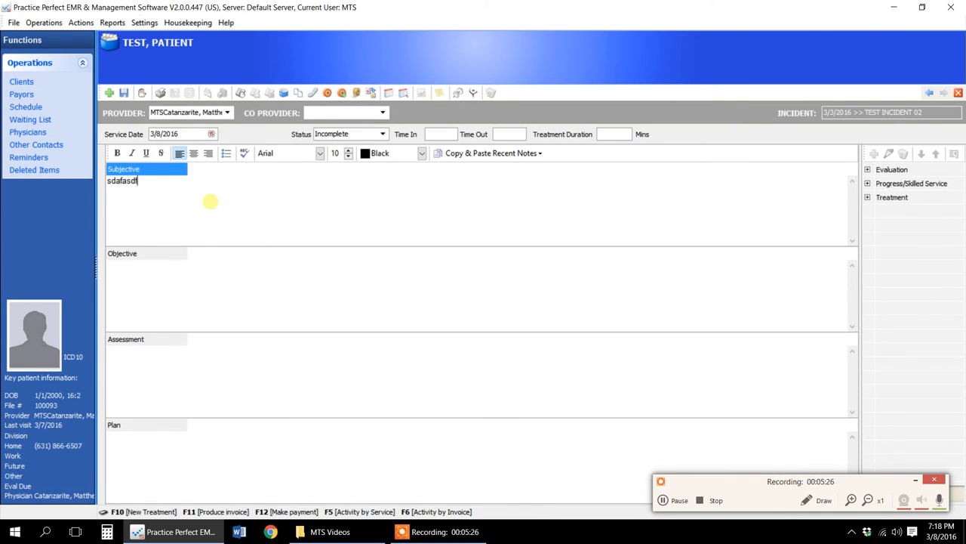
left_click(143, 92)
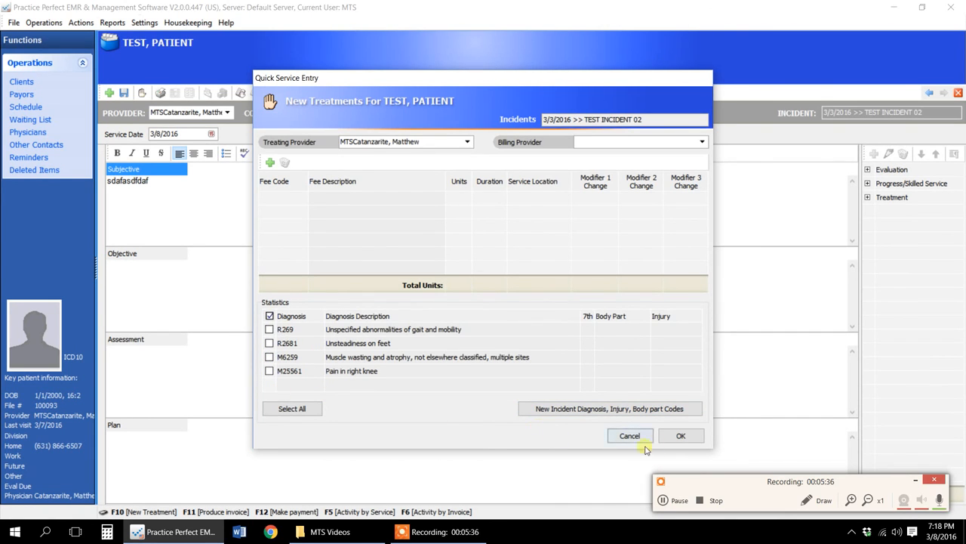
left_click(679, 436)
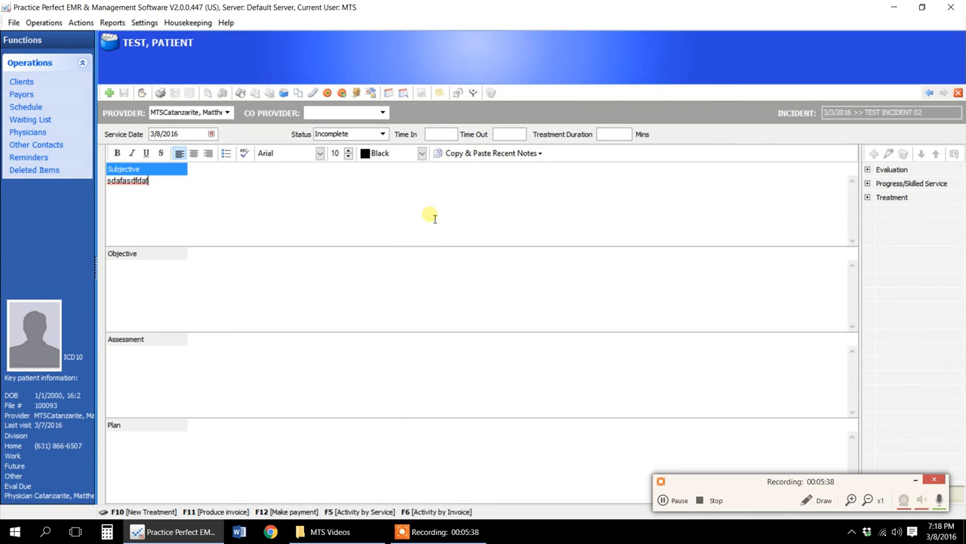